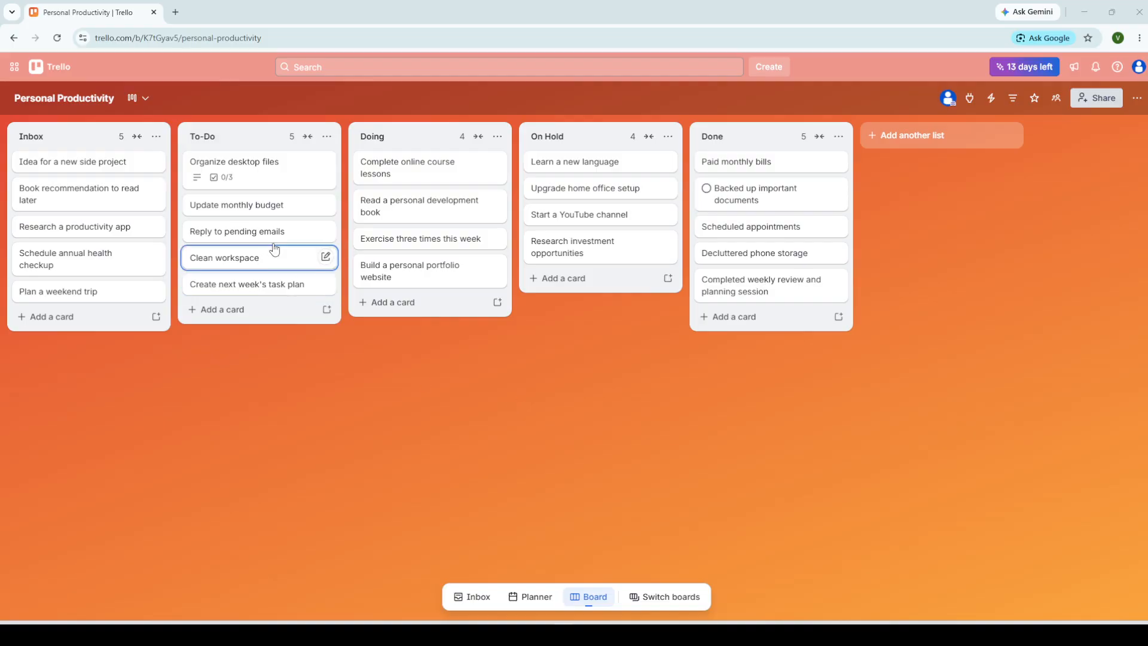
Open the Organize desktop files card and read through its full description down to the checklist
{"action": "left_click", "coordinate": [266, 178]}
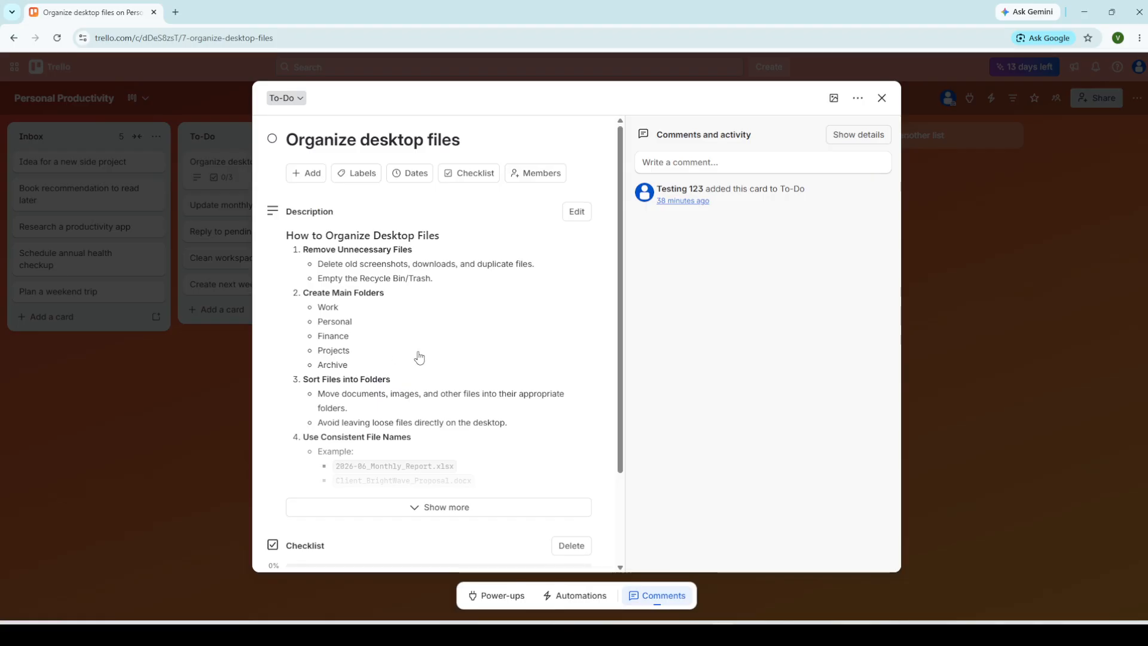
{"action": "scroll", "coordinate": [420, 354], "scroll_direction": "down", "scroll_amount": 2}
{"action": "scroll", "coordinate": [423, 346], "scroll_direction": "up", "scroll_amount": 2}
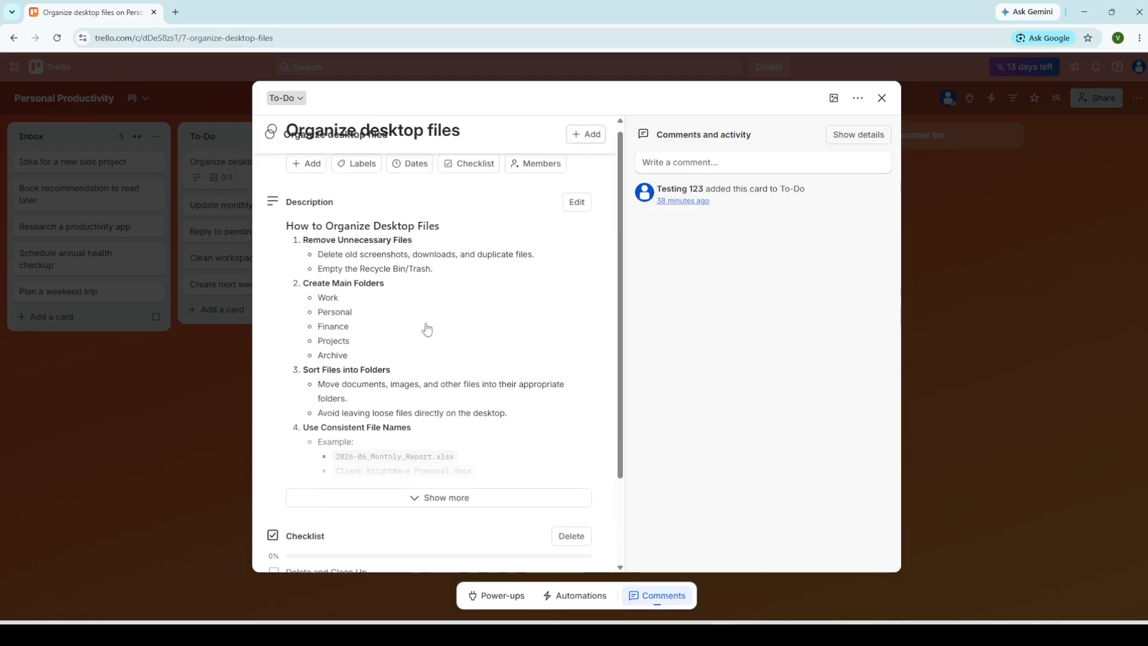
{"action": "left_click", "coordinate": [435, 330]}
{"action": "scroll", "coordinate": [419, 331], "scroll_direction": "down", "scroll_amount": 2}
{"action": "scroll", "coordinate": [416, 331], "scroll_direction": "down", "scroll_amount": 4}
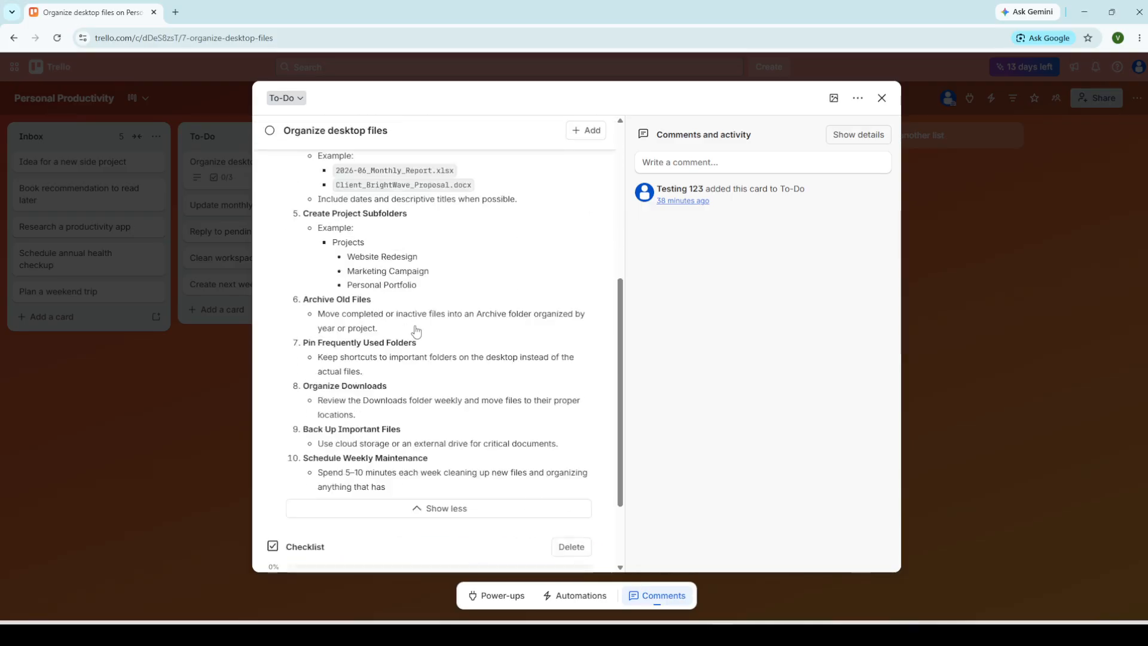
{"action": "scroll", "coordinate": [417, 330], "scroll_direction": "up", "scroll_amount": 4}
{"action": "scroll", "coordinate": [416, 331], "scroll_direction": "up", "scroll_amount": 2}
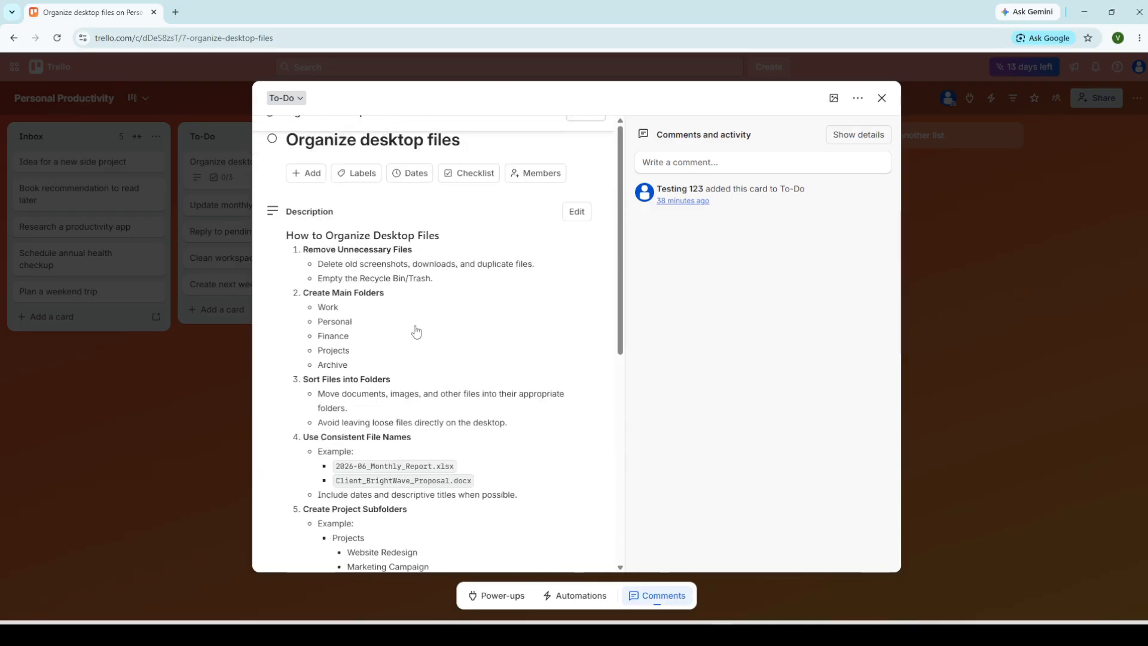
{"action": "scroll", "coordinate": [416, 330], "scroll_direction": "down", "scroll_amount": 7}
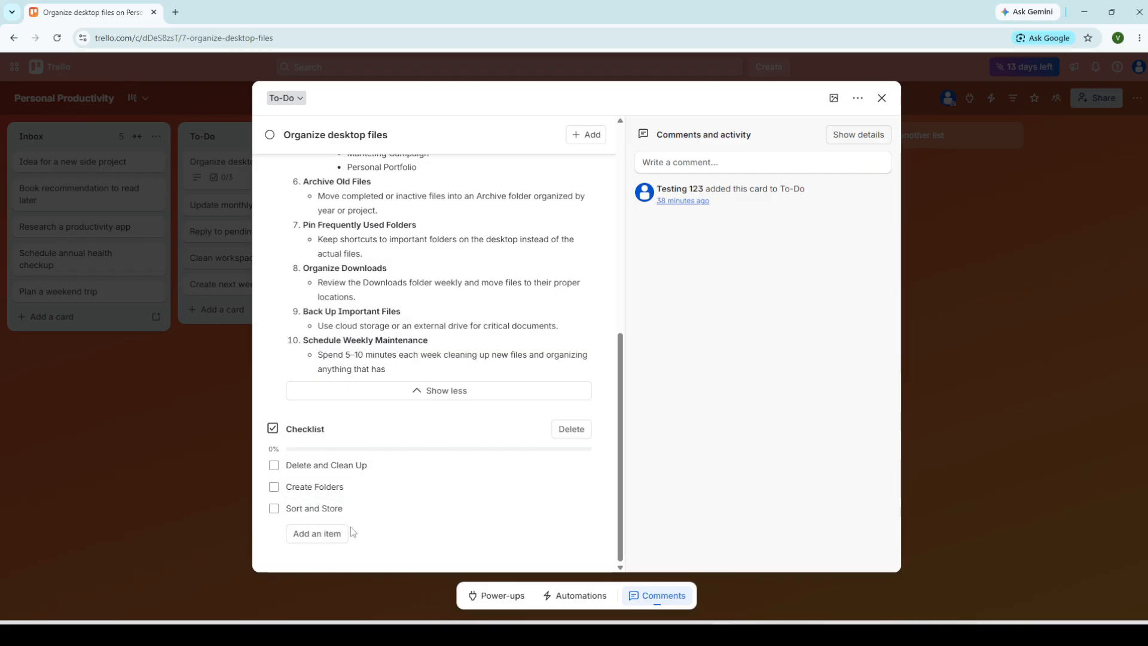
Mark Delete and Clean Up, Create Folders and Sort and Store as complete in the checklist, then clear all three again
{"action": "left_click", "coordinate": [274, 465]}
{"action": "left_click", "coordinate": [274, 488]}
{"action": "left_click", "coordinate": [274, 508]}
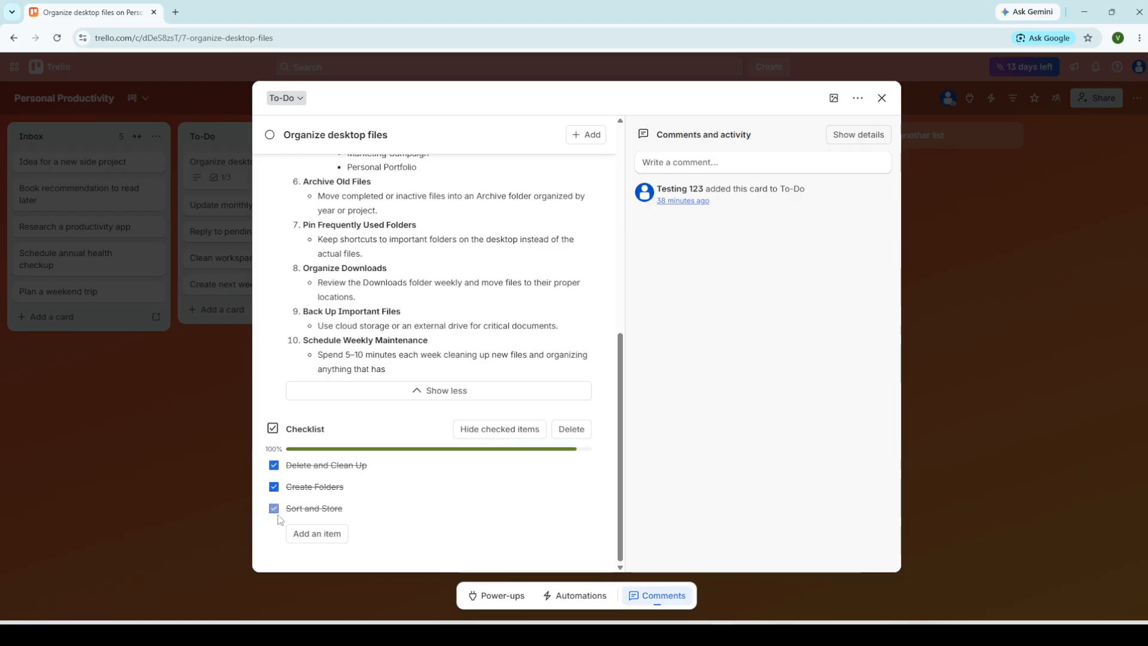
{"action": "left_click", "coordinate": [273, 508]}
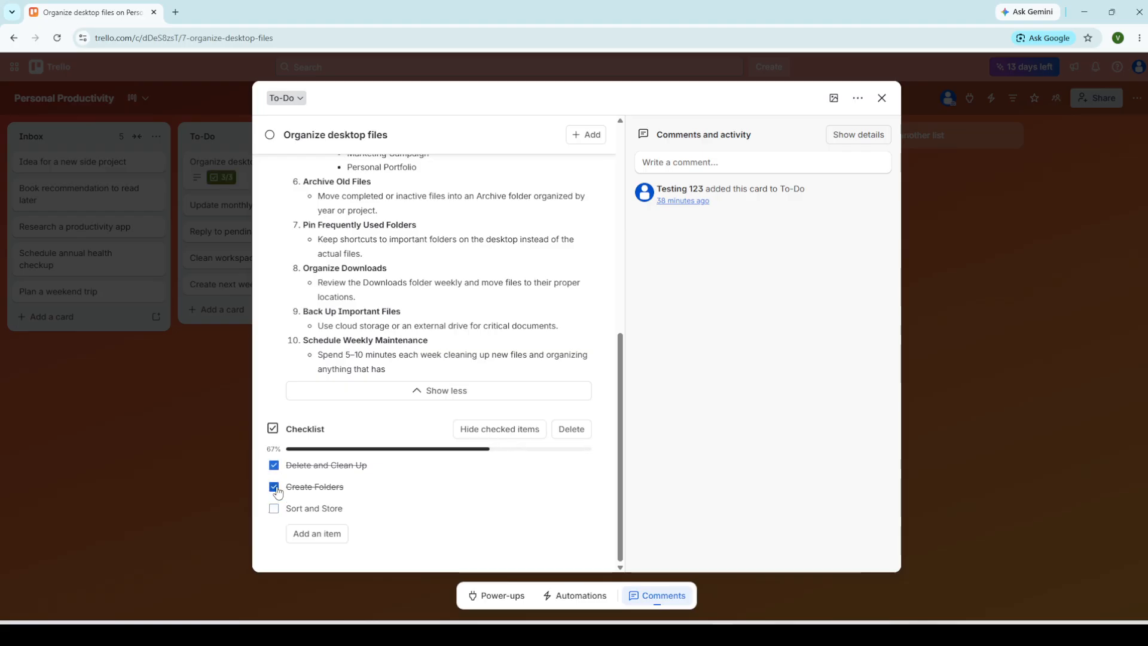
{"action": "left_click", "coordinate": [274, 487]}
{"action": "left_click", "coordinate": [274, 466]}
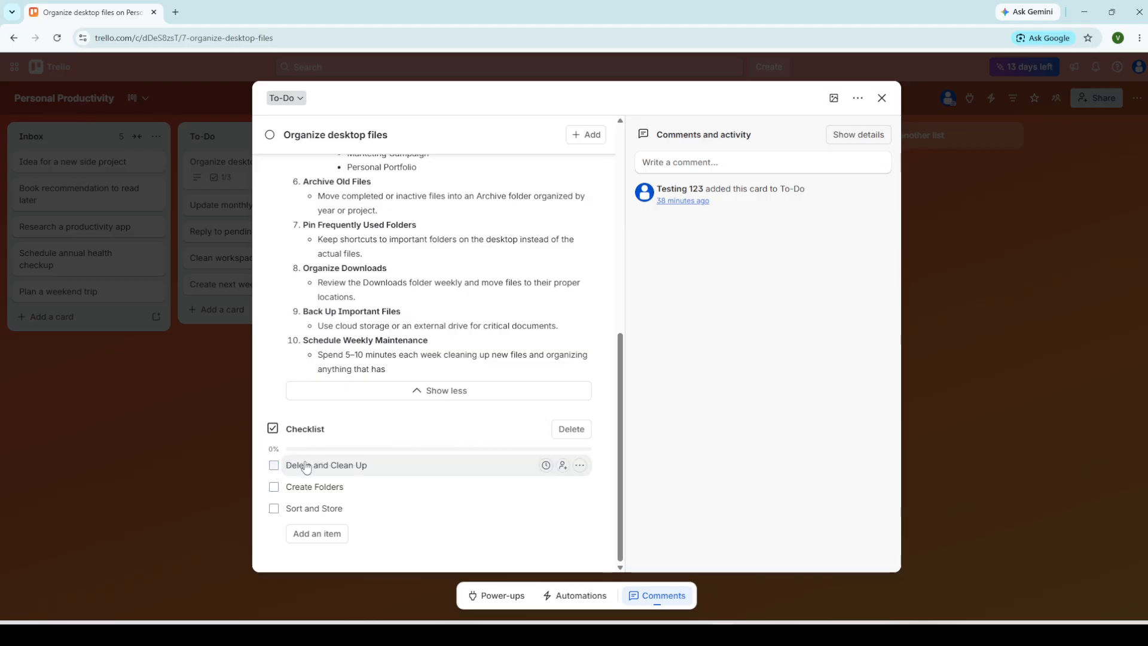
Assign the green label to the Organize desktop files card and return to the board
{"action": "scroll", "coordinate": [358, 463], "scroll_direction": "up", "scroll_amount": 7}
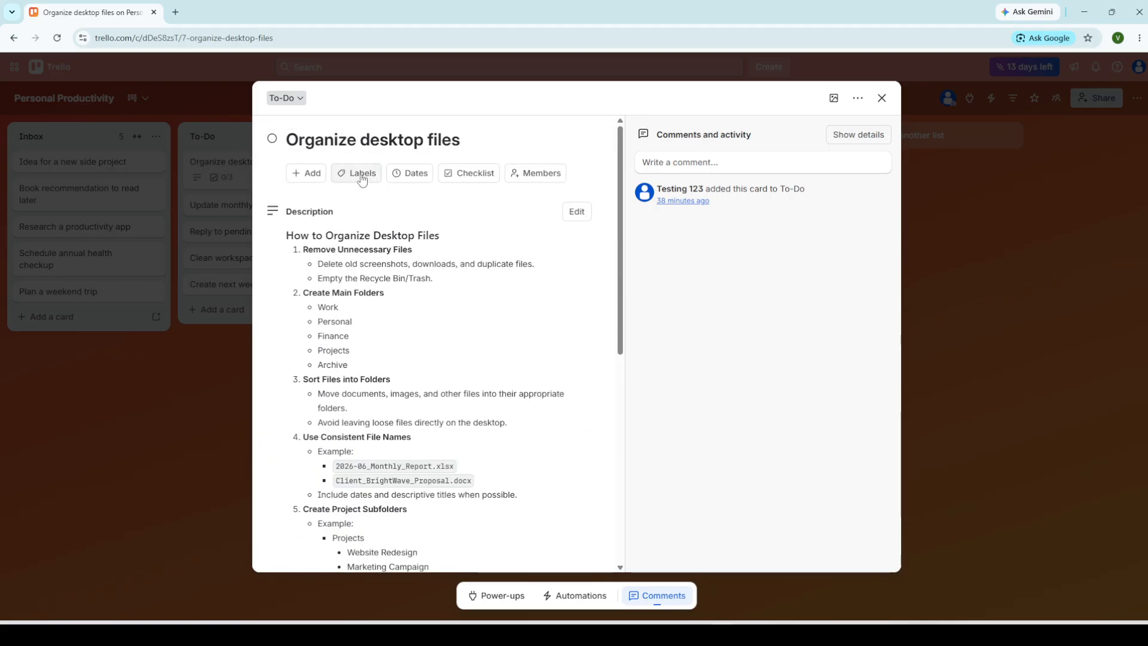
{"action": "left_click", "coordinate": [358, 173]}
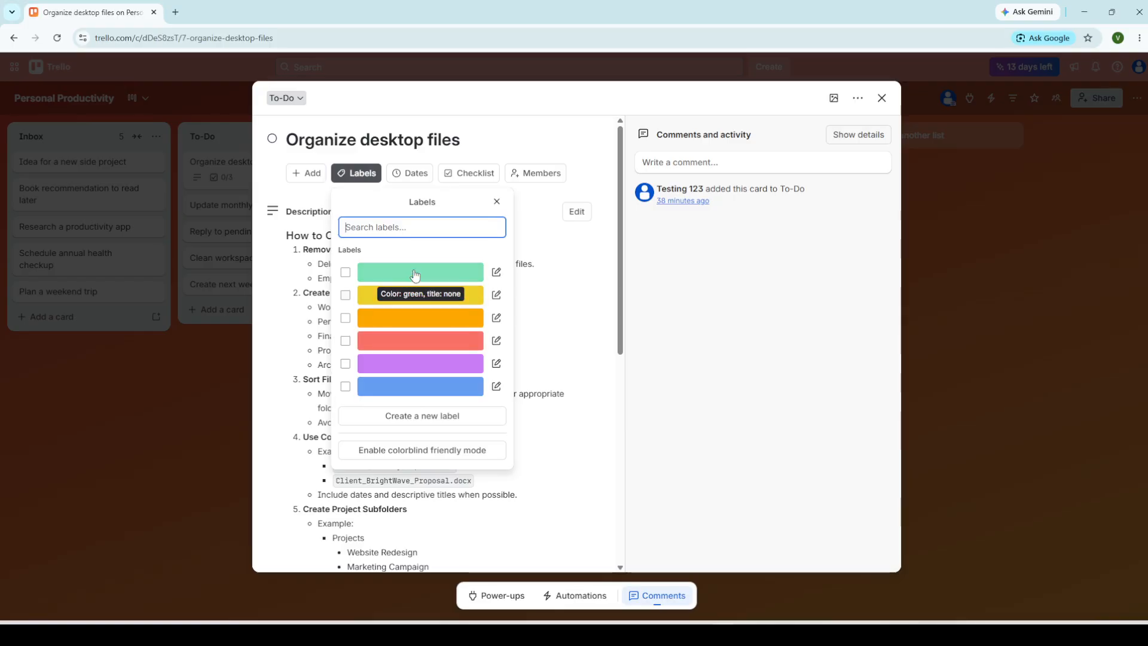
{"action": "left_click", "coordinate": [439, 276]}
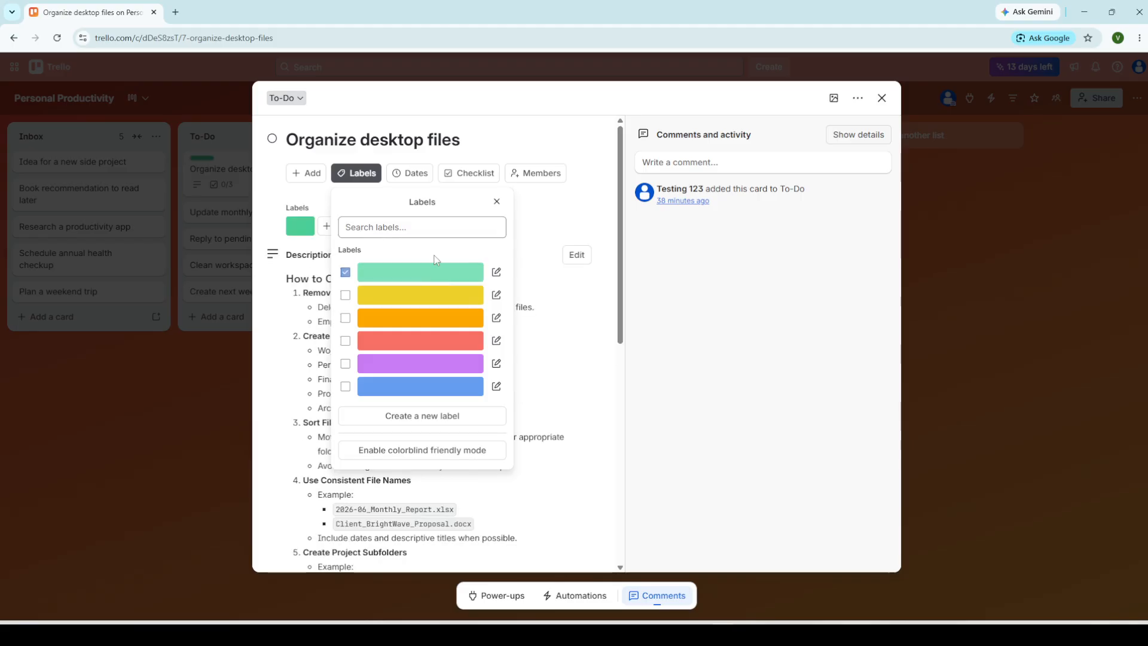
{"action": "left_click", "coordinate": [574, 336]}
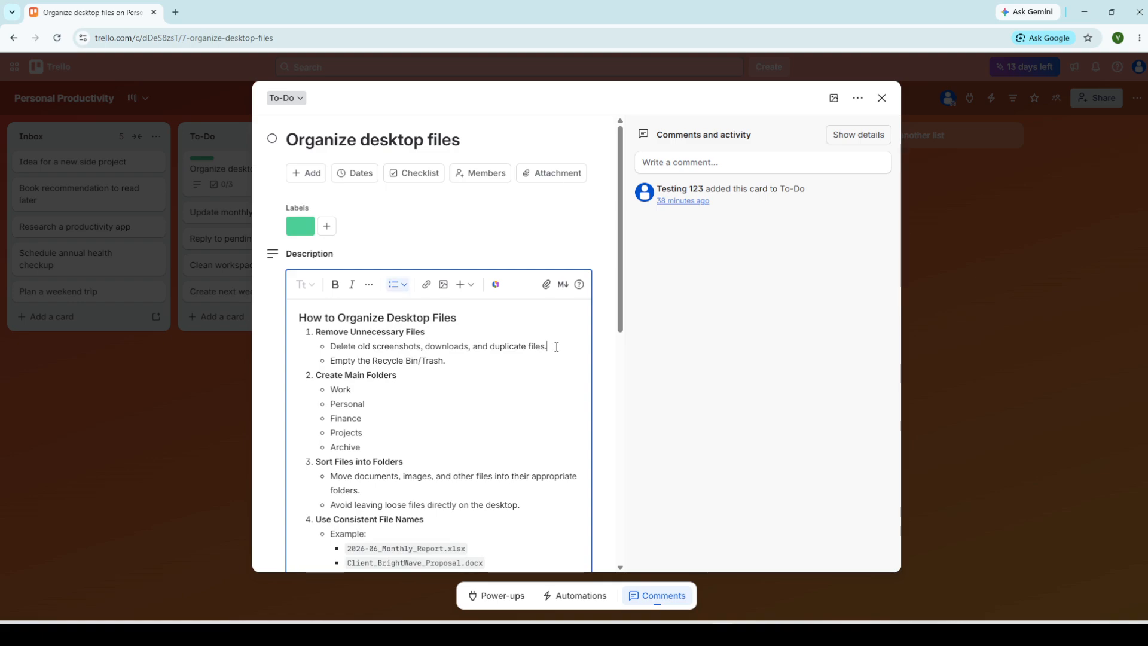
{"action": "scroll", "coordinate": [506, 407], "scroll_direction": "down", "scroll_amount": 5}
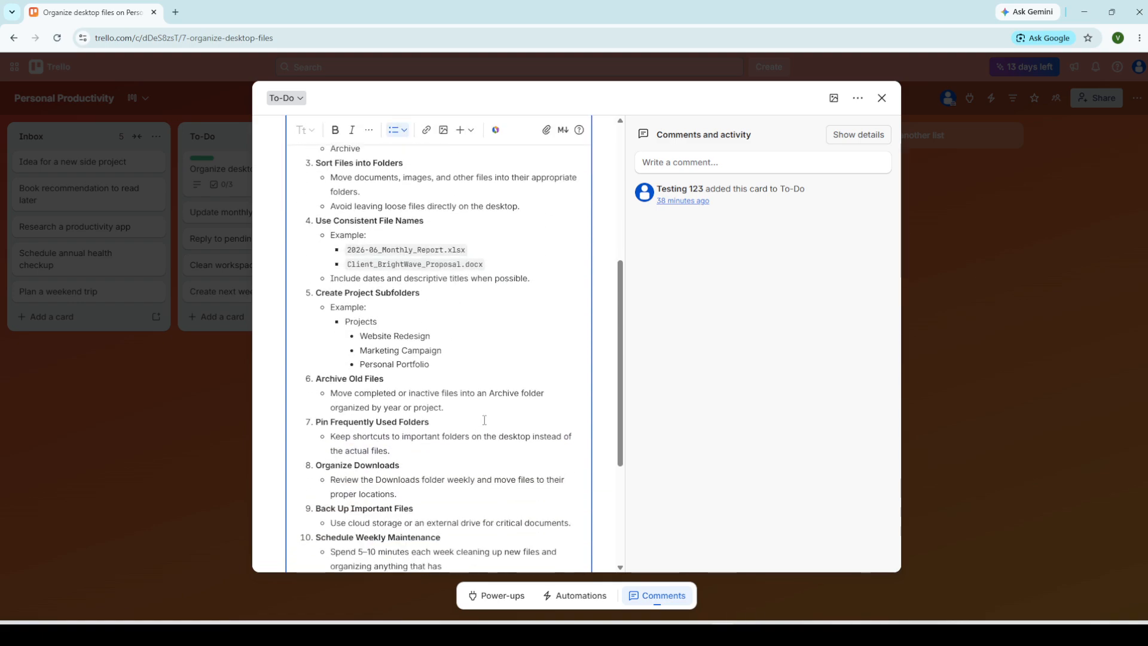
{"action": "scroll", "coordinate": [506, 407], "scroll_direction": "up", "scroll_amount": 5}
{"action": "left_click", "coordinate": [156, 449]}
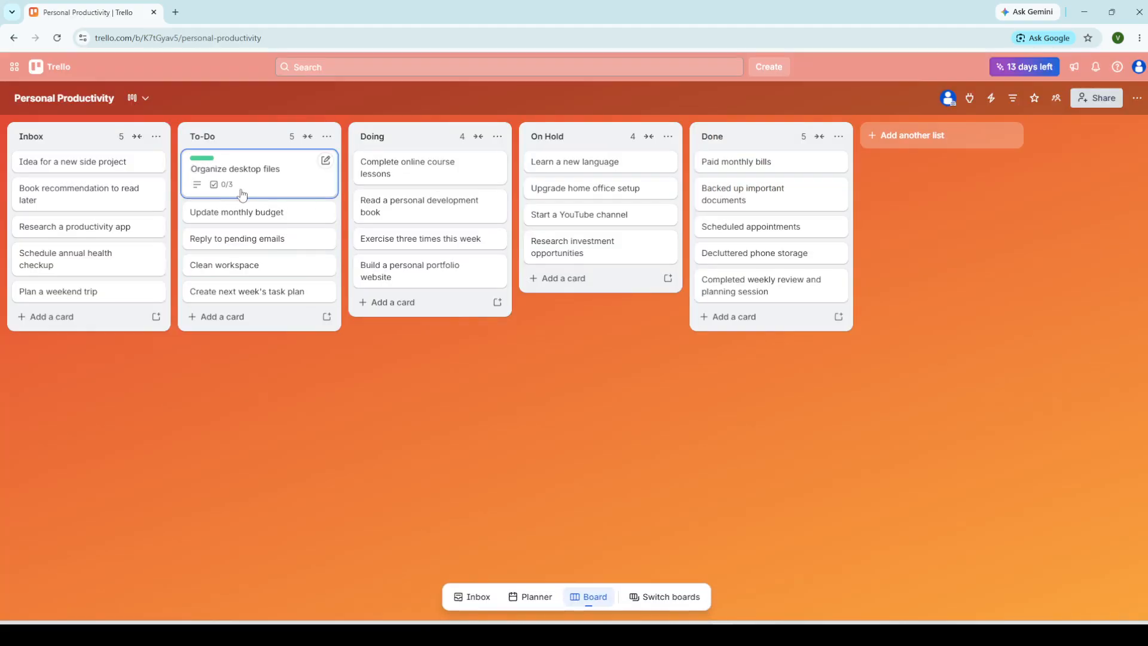
Give the Organize desktop files card a due date of 6/24/2026, save it and return to the board
{"action": "left_click", "coordinate": [276, 181]}
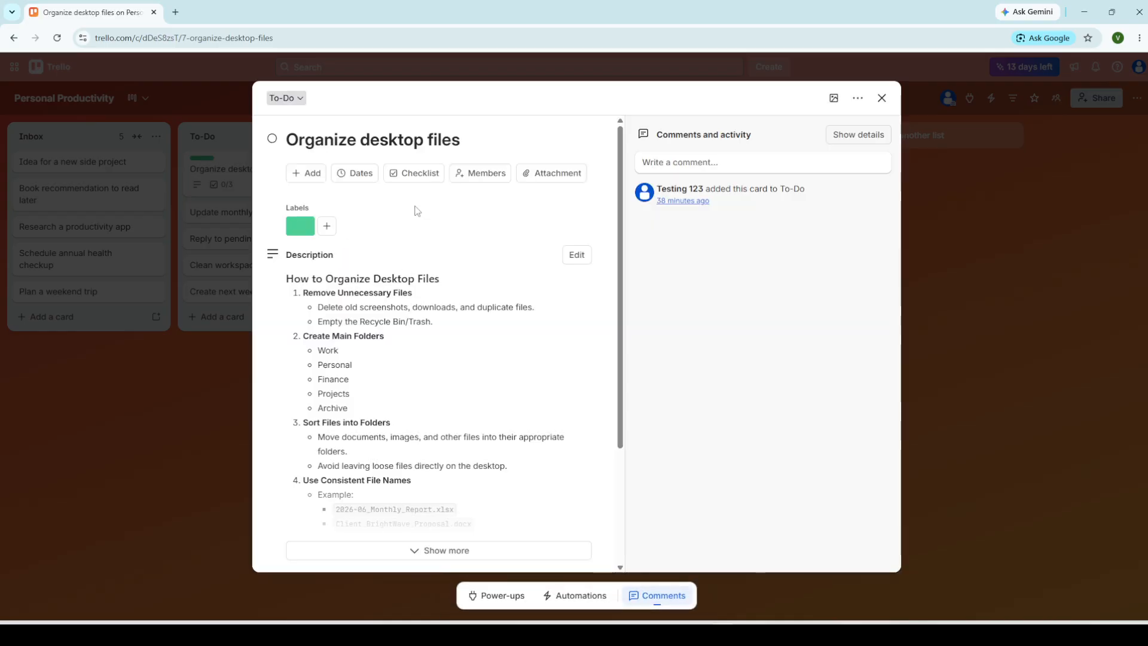
{"action": "scroll", "coordinate": [422, 342], "scroll_direction": "down", "scroll_amount": 3}
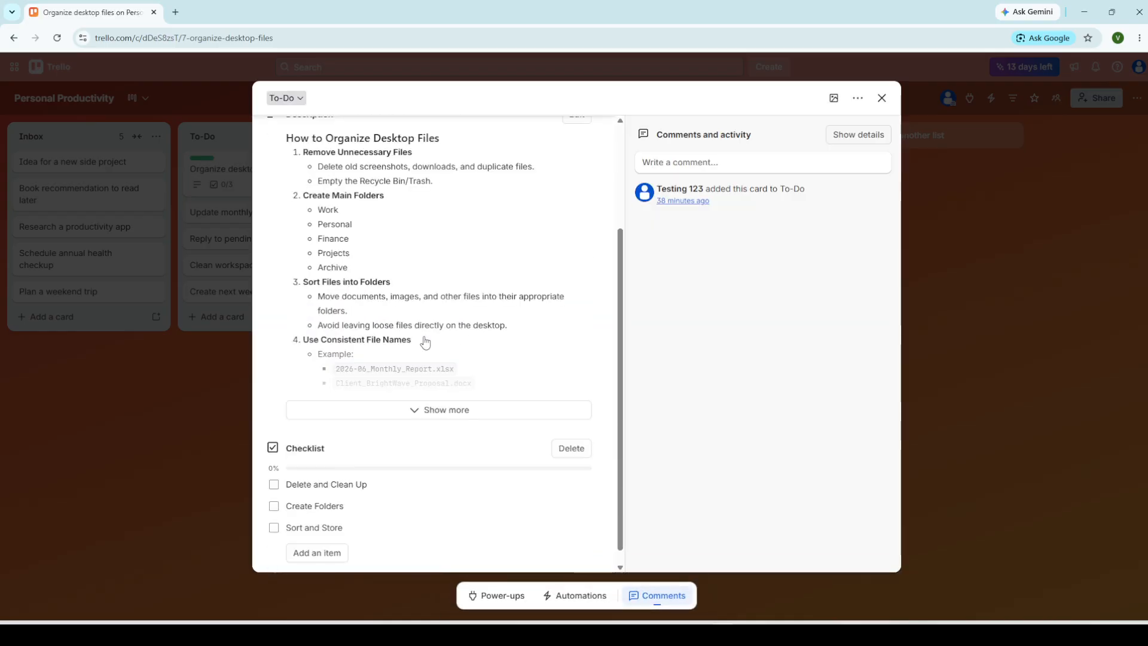
{"action": "scroll", "coordinate": [409, 365], "scroll_direction": "up", "scroll_amount": 2}
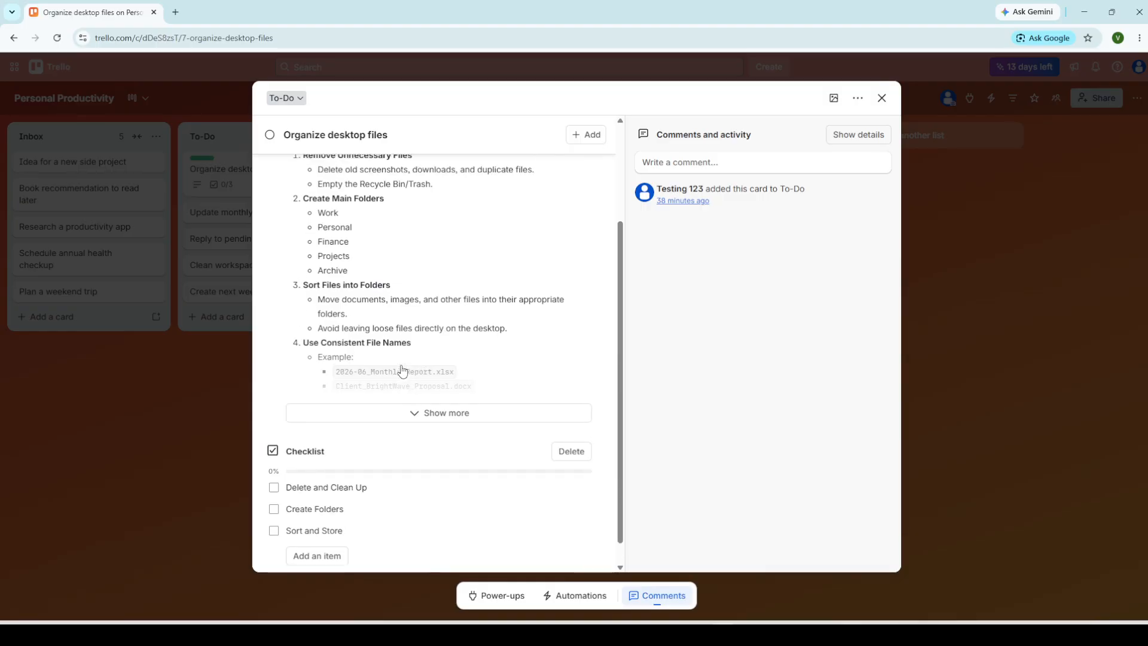
{"action": "scroll", "coordinate": [403, 371], "scroll_direction": "up", "scroll_amount": 3}
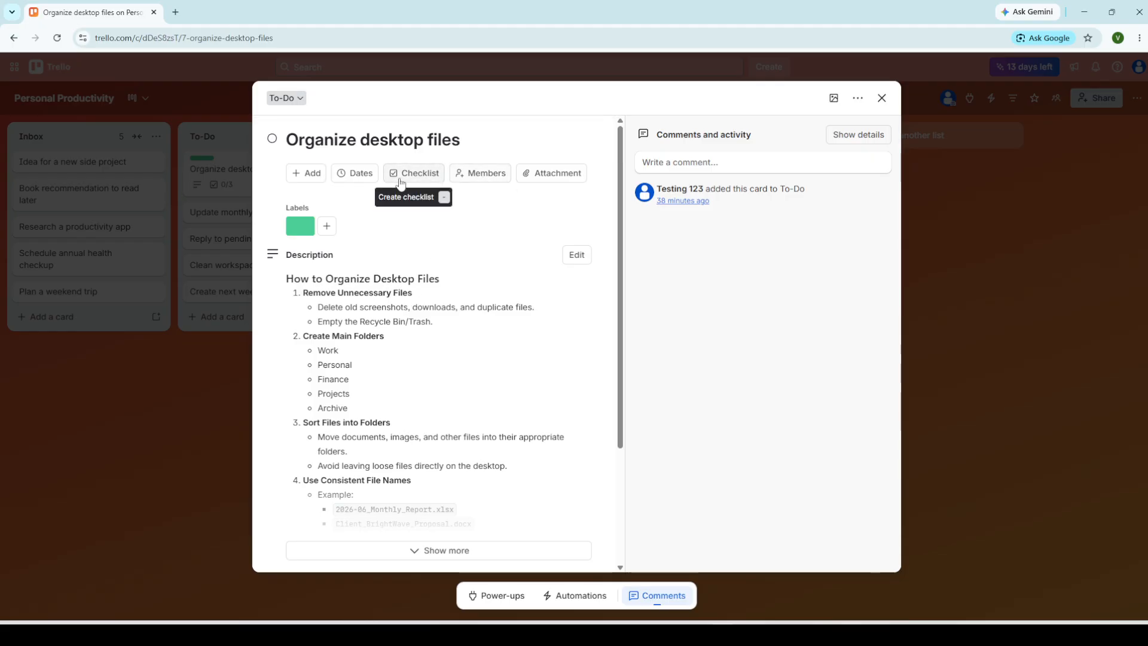
{"action": "left_click", "coordinate": [358, 178]}
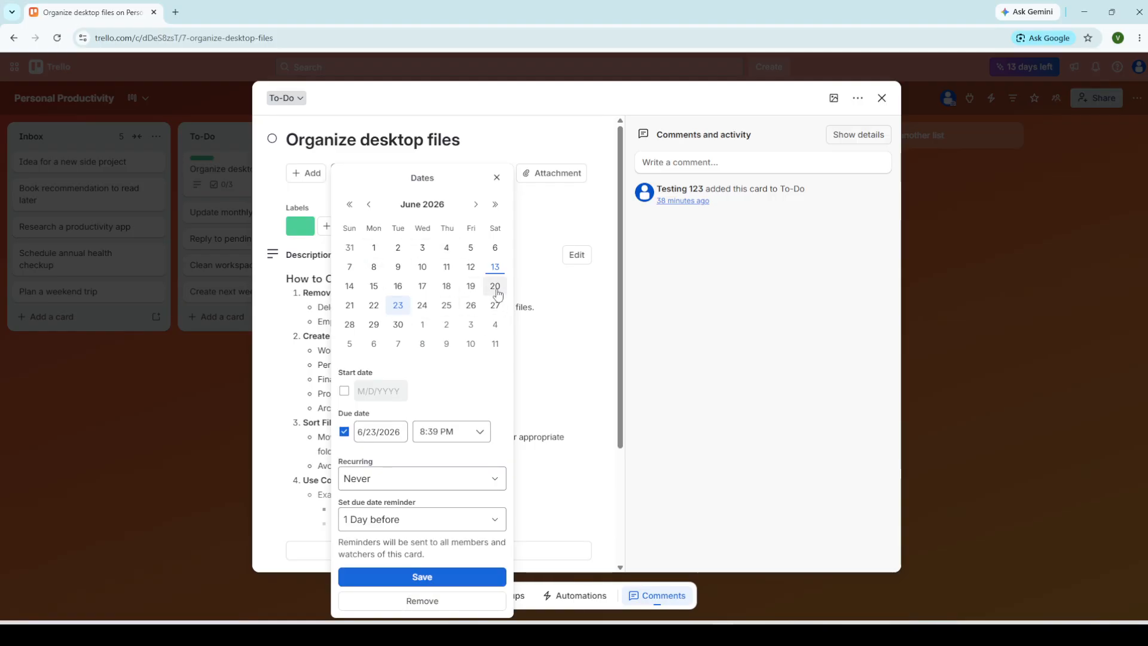
{"action": "left_click", "coordinate": [422, 306]}
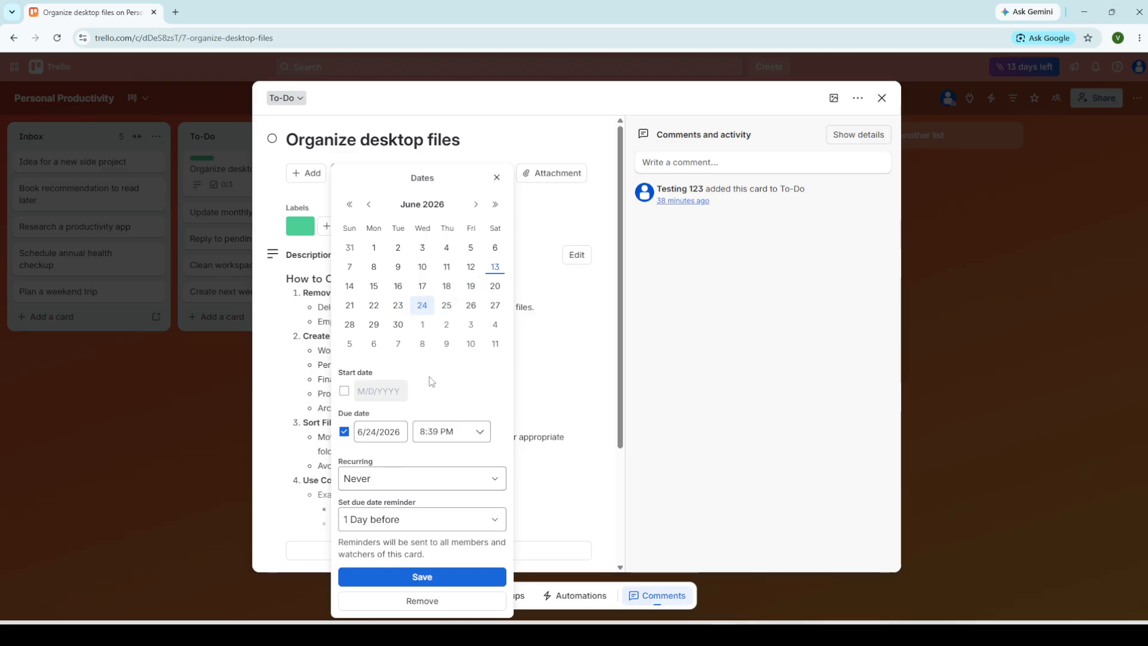
{"action": "left_click", "coordinate": [411, 575]}
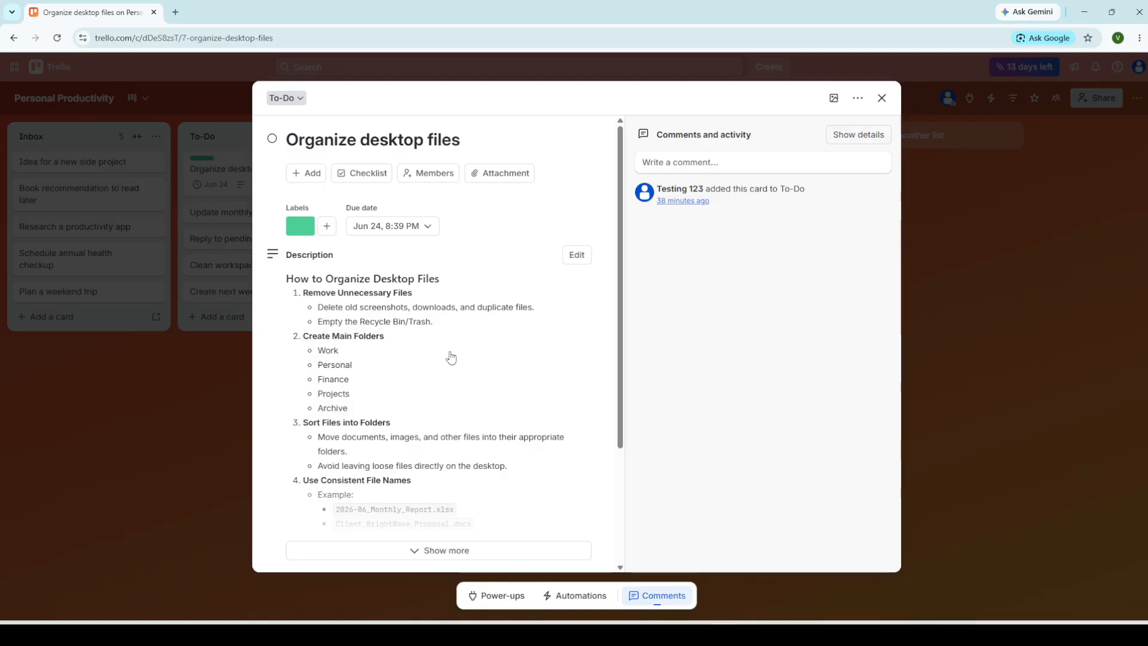
{"action": "scroll", "coordinate": [451, 357], "scroll_direction": "down", "scroll_amount": 2}
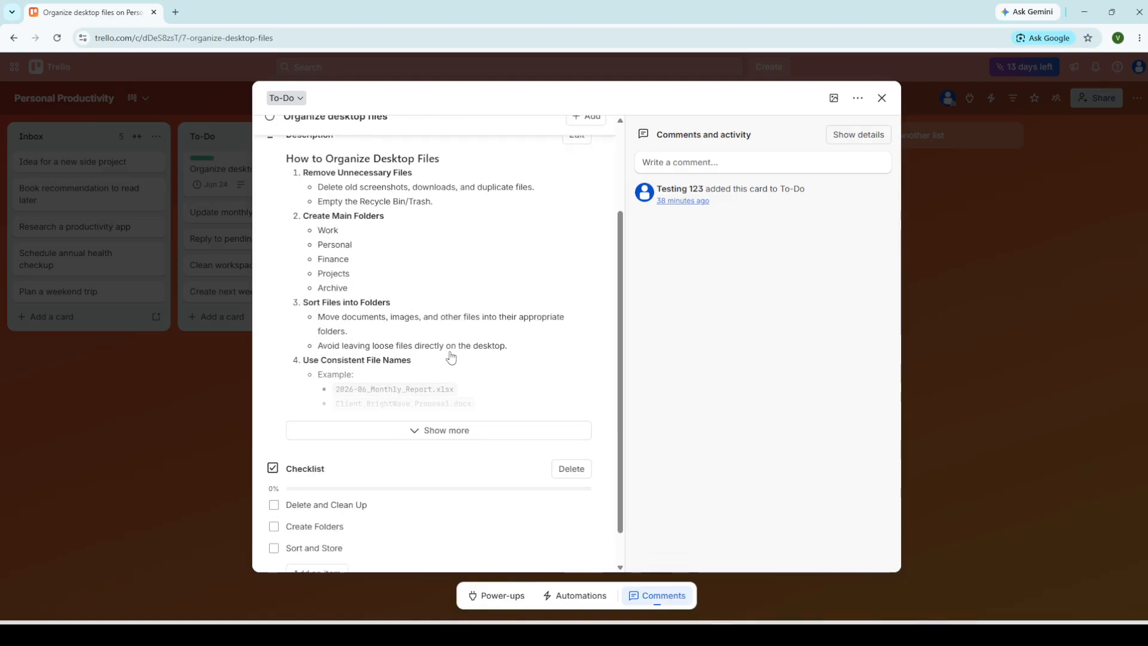
{"action": "left_click", "coordinate": [149, 399]}
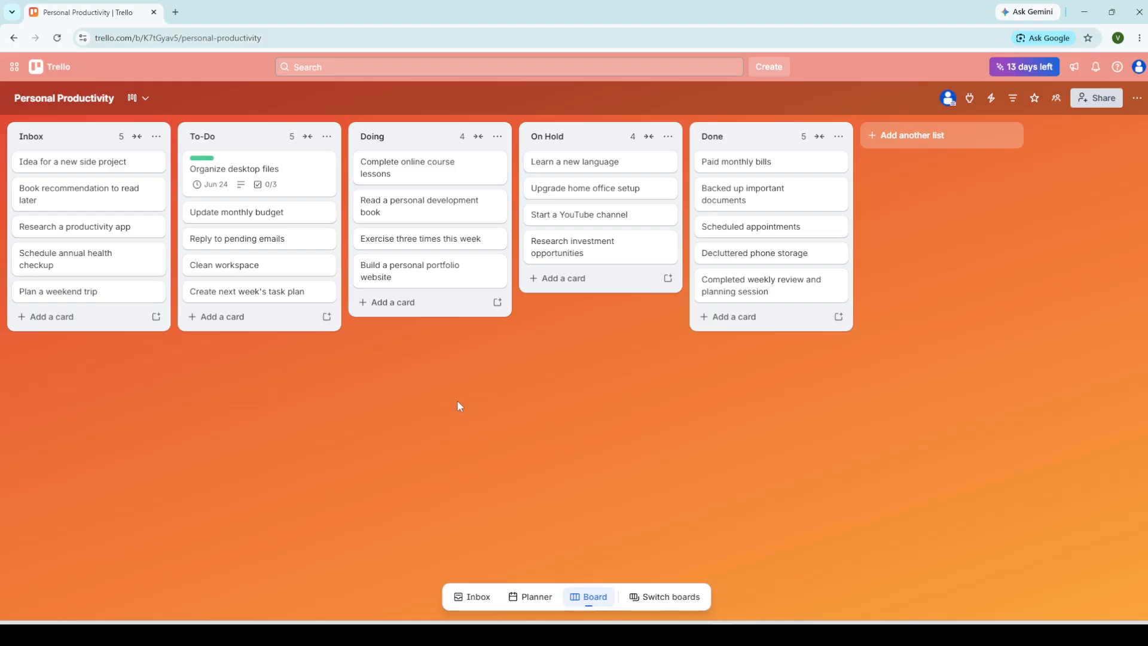
View the board's cards as a June 2026 calendar, then return to the Board view
{"action": "left_click", "coordinate": [143, 99]}
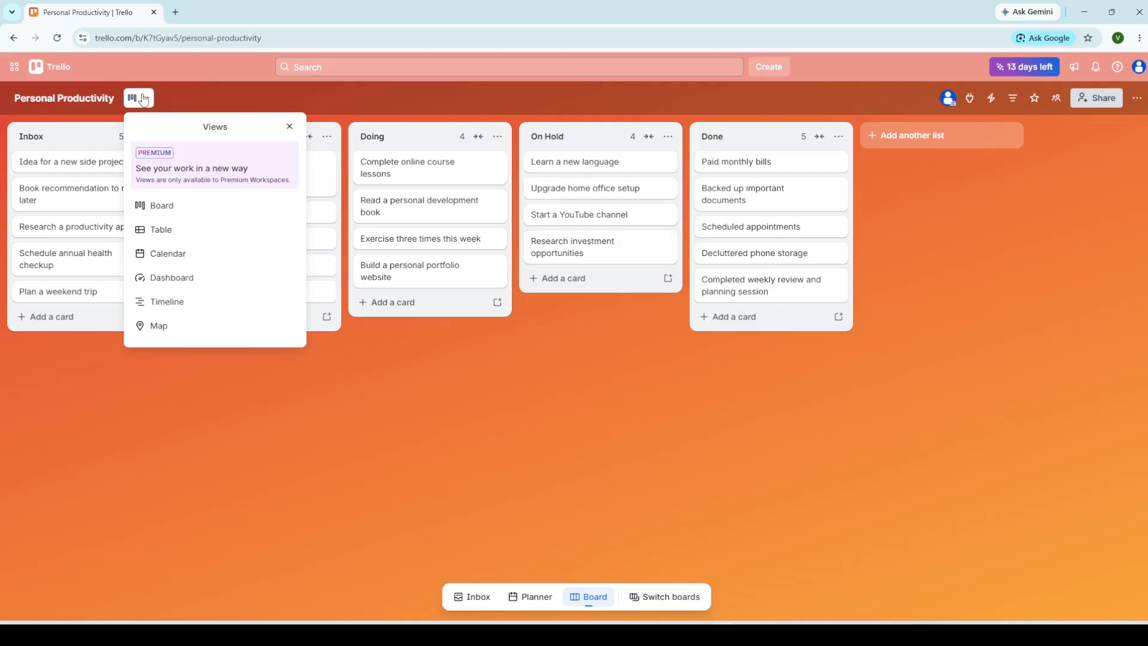
{"action": "left_click", "coordinate": [177, 253]}
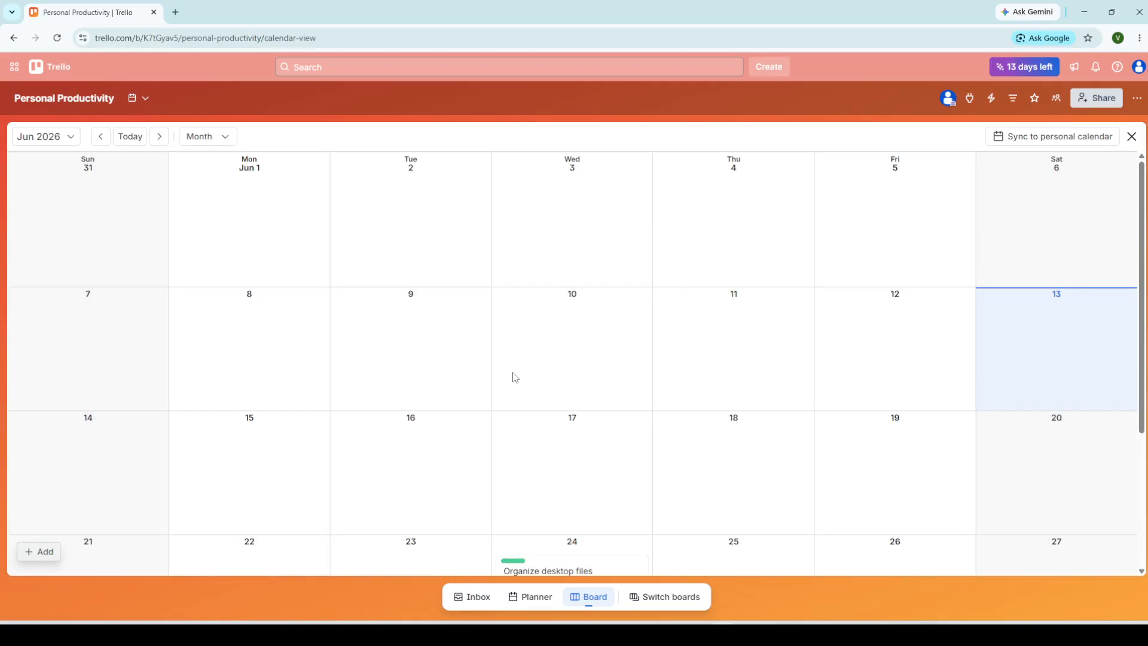
{"action": "scroll", "coordinate": [512, 368], "scroll_direction": "down", "scroll_amount": 1}
{"action": "scroll", "coordinate": [512, 369], "scroll_direction": "up", "scroll_amount": 3}
{"action": "left_click", "coordinate": [142, 100]}
{"action": "left_click", "coordinate": [189, 214]}
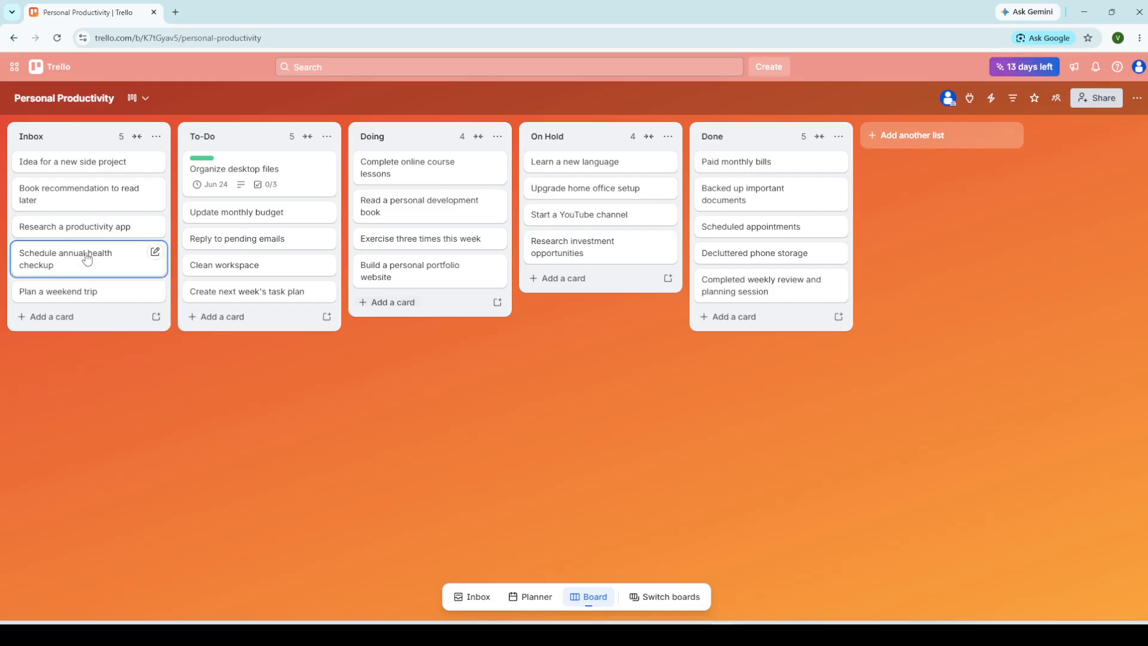
Empty the Inbox: move side project and weekend trip to To-Do, book recommendation to Doing, productivity app to On Hold, health checkup to Done
{"action": "left_click_drag", "start_coordinate": [60, 166], "coordinate": [235, 326]}
{"action": "left_click_drag", "start_coordinate": [82, 175], "coordinate": [382, 302]}
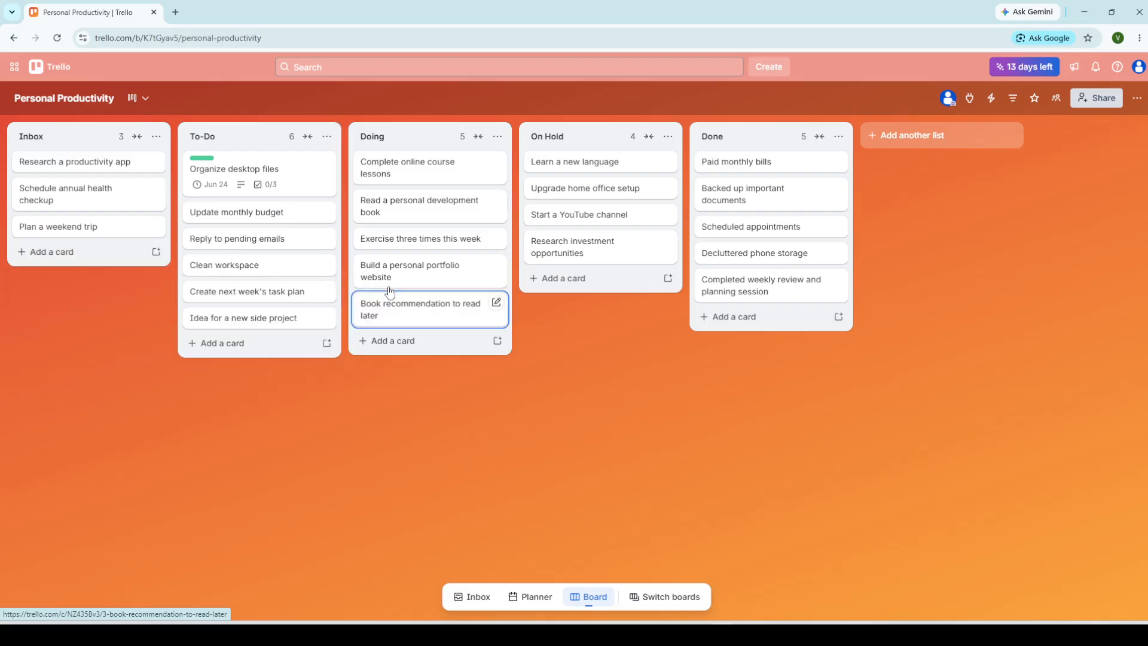
{"action": "left_click_drag", "start_coordinate": [90, 161], "coordinate": [572, 249]}
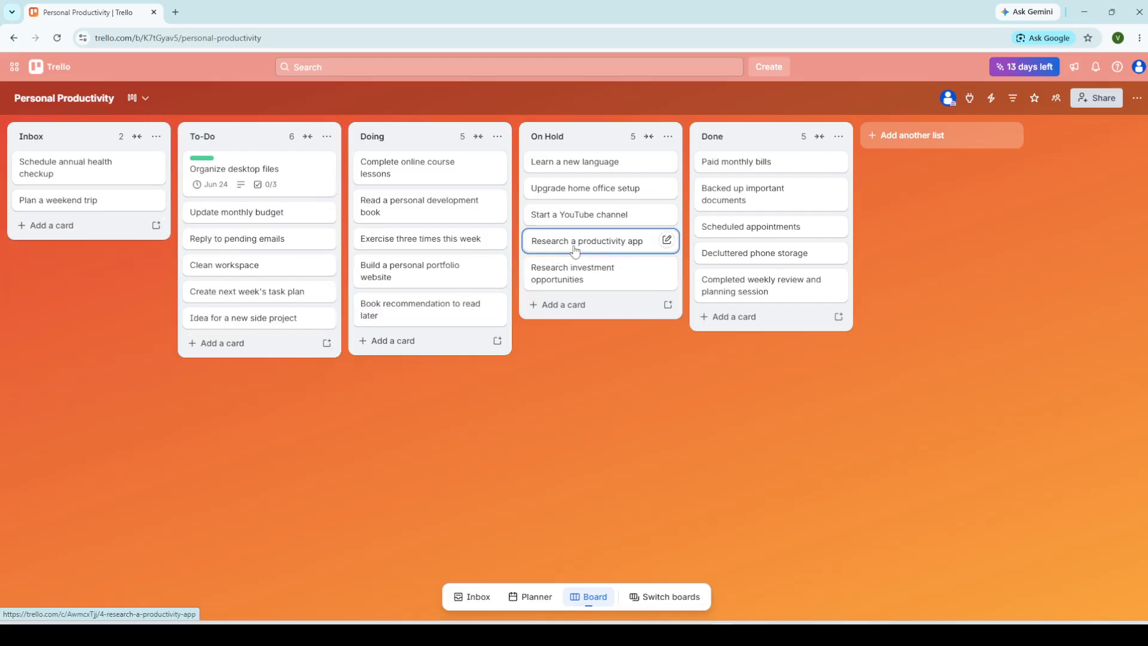
{"action": "mouse_move", "coordinate": [72, 181]}
{"action": "left_mouse_down"}
{"action": "mouse_move", "coordinate": [598, 314]}
{"action": "mouse_move", "coordinate": [768, 306]}
{"action": "left_mouse_up"}
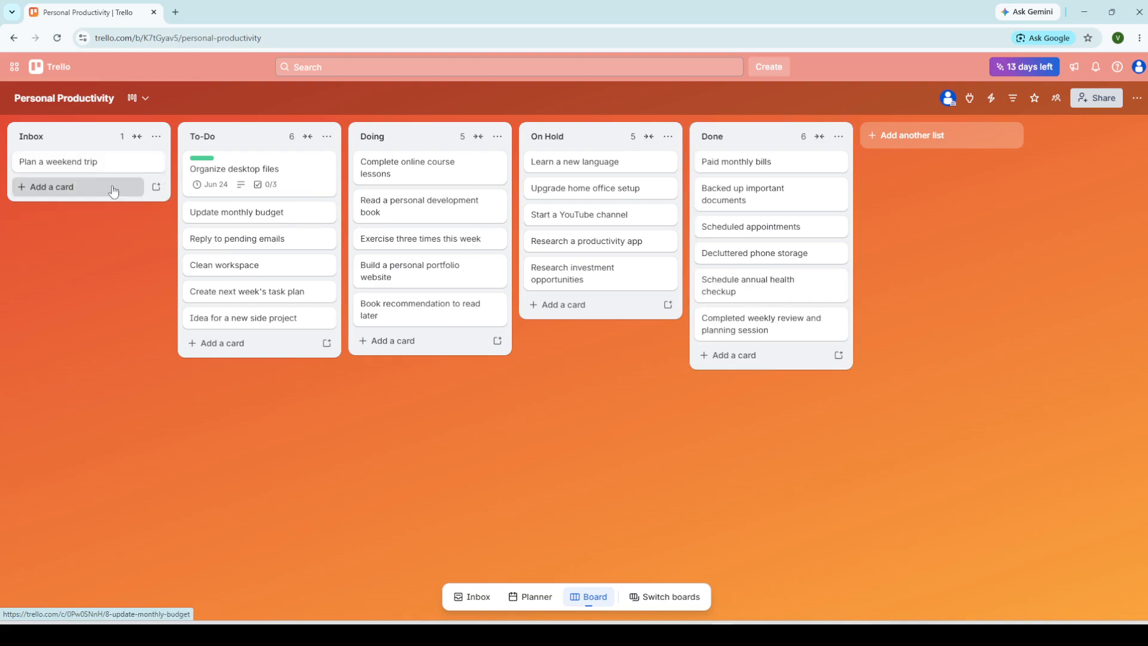
{"action": "left_click_drag", "start_coordinate": [128, 160], "coordinate": [275, 266]}
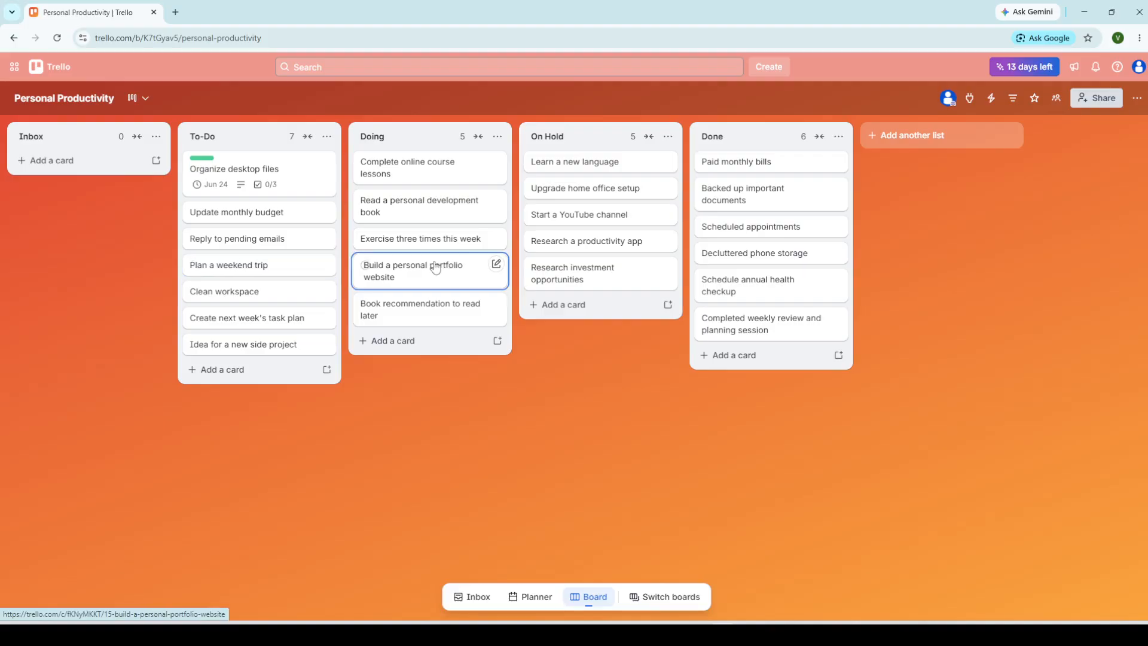
Move Research investment opportunities, Start a YouTube channel, Build a personal portfolio website and Read a personal development book to the Done list
{"action": "left_click_drag", "start_coordinate": [580, 280], "coordinate": [768, 317]}
{"action": "left_click_drag", "start_coordinate": [616, 216], "coordinate": [795, 281]}
{"action": "left_click_drag", "start_coordinate": [454, 277], "coordinate": [705, 362]}
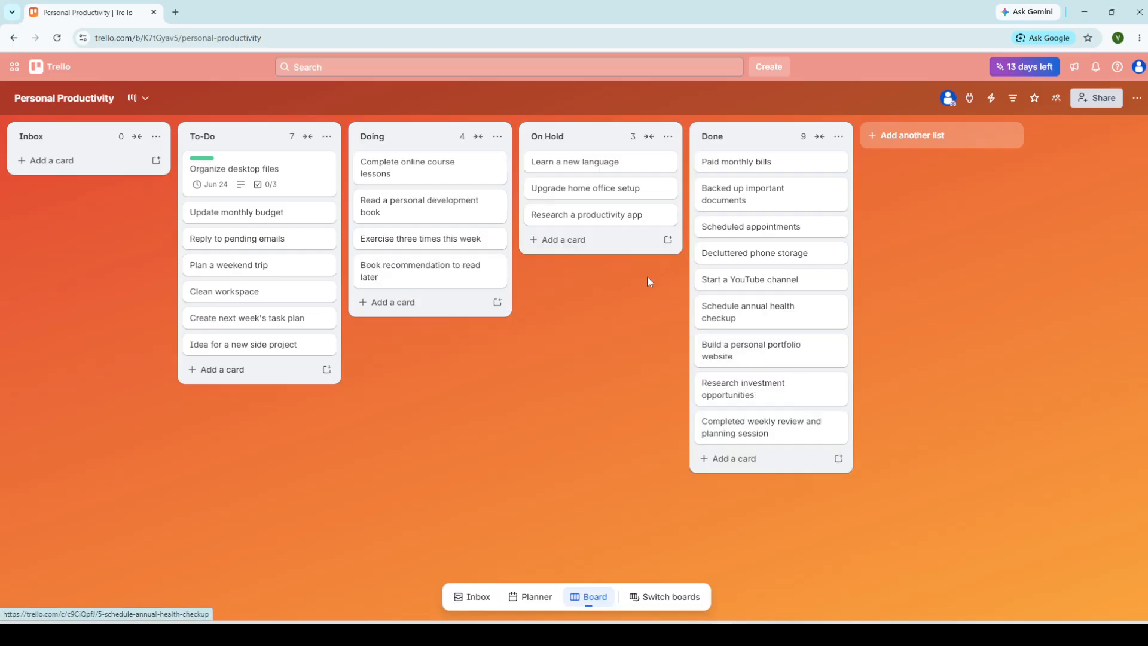
{"action": "left_click_drag", "start_coordinate": [412, 206], "coordinate": [763, 327]}
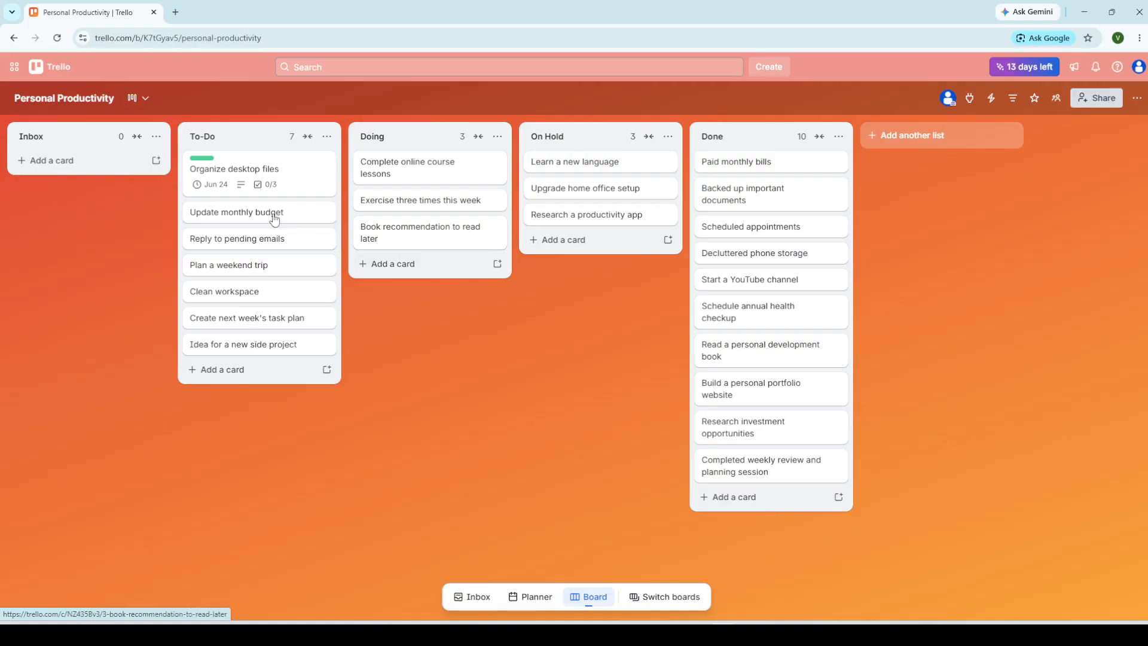